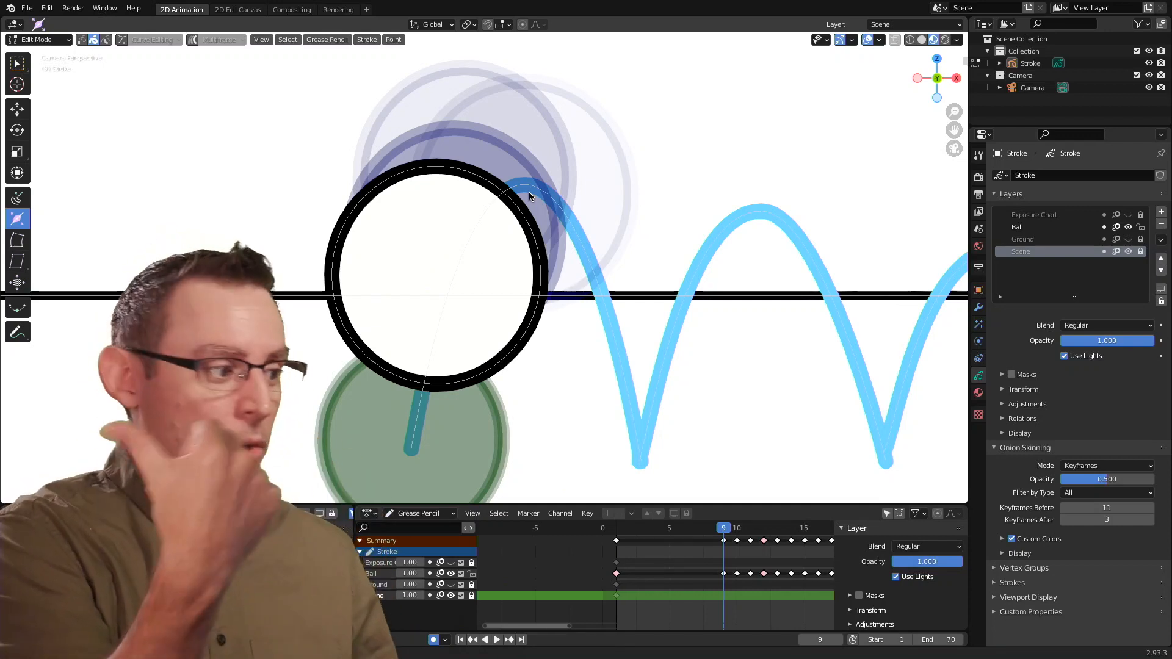
# Step: Step back and forth through frames 5 to 17 to examine the ball's spacing along the first arc, ending on frame 9
pyautogui.press('Right')
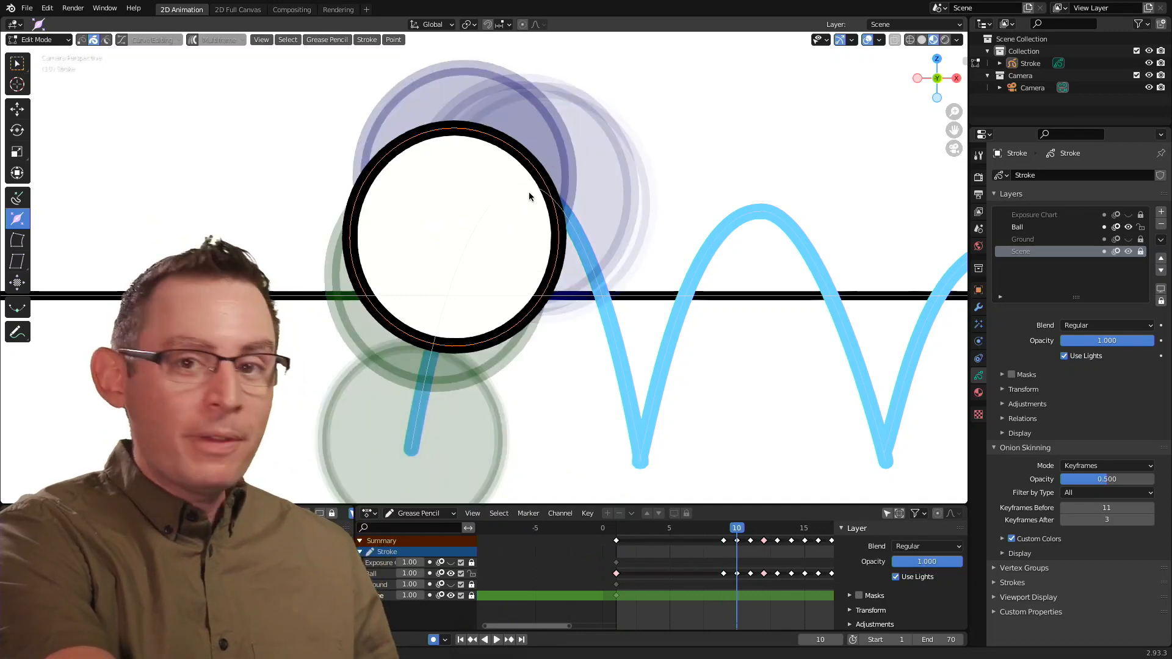
pyautogui.press('Right')
pyautogui.press('Right')
pyautogui.press('Left')
pyautogui.press('Left')
pyautogui.press('Right')
pyautogui.press('Right')
pyautogui.press('Right')
pyautogui.press('Right')
pyautogui.press('Right')
pyautogui.press('Right')
pyautogui.press('Right')
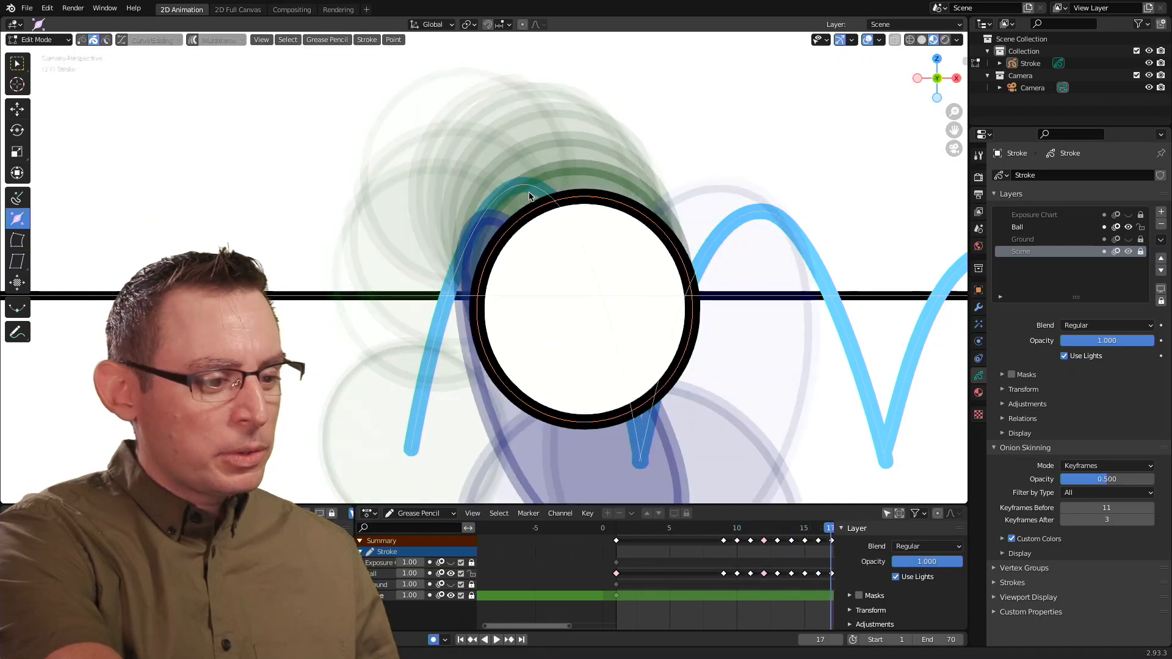
pyautogui.press('Left')
pyautogui.press('Left')
pyautogui.press('Left')
pyautogui.press('Left')
pyautogui.press('Left')
pyautogui.press('Left')
pyautogui.press('Left')
pyautogui.press('Left')
pyautogui.press('Left')
pyautogui.press('Left')
pyautogui.press('Left')
pyautogui.press('Left')
pyautogui.press('Right')
pyautogui.press('Right')
pyautogui.press('Right')
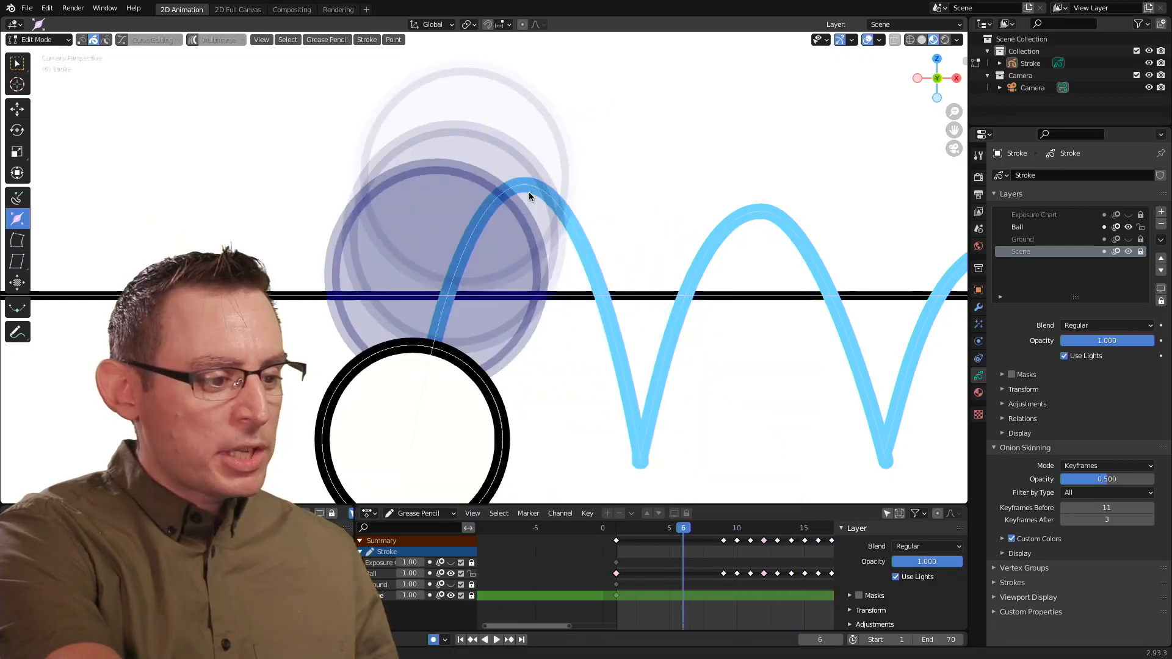
pyautogui.press('Right')
pyautogui.press('Right')
pyautogui.press('Right')
pyautogui.press('Right')
pyautogui.press('Right')
pyautogui.press('Left')
pyautogui.press('Left')
pyautogui.press('Left')
pyautogui.press('Left')
pyautogui.press('Left')
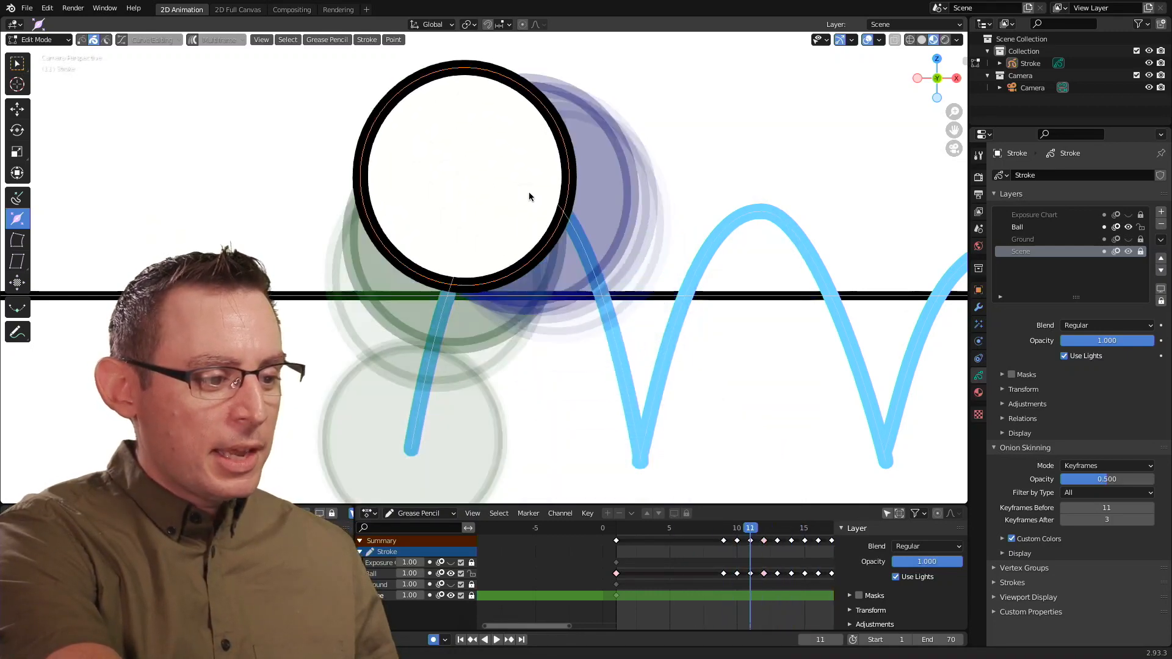
pyautogui.press('Right')
pyautogui.press('Right')
pyautogui.press('Right')
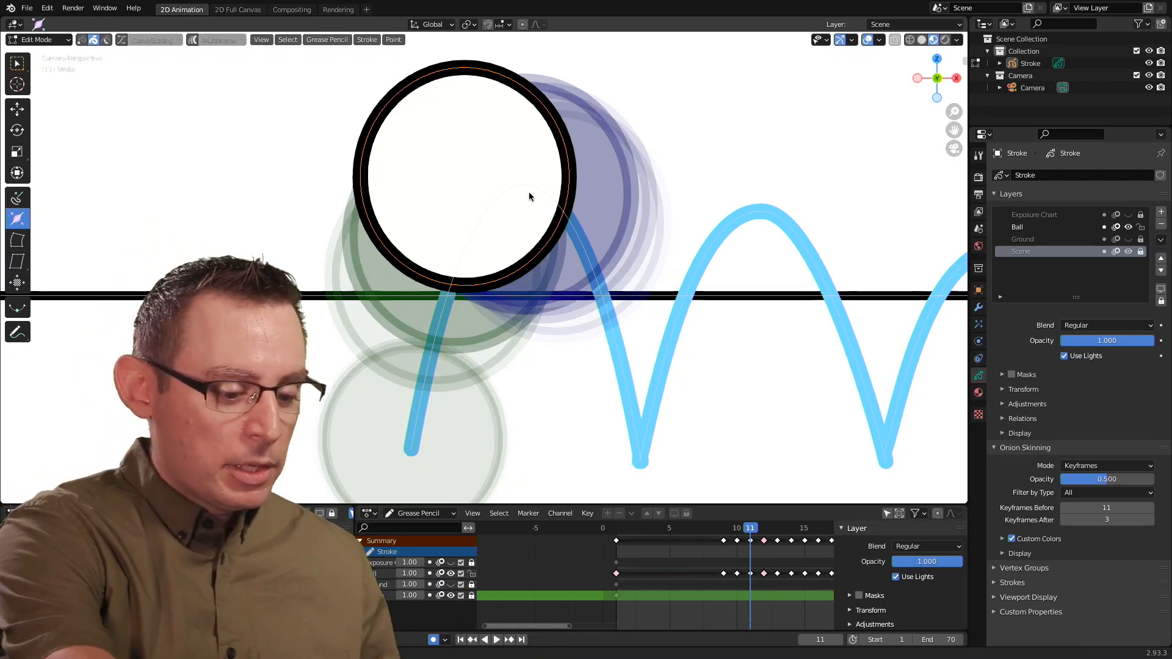
pyautogui.press('Left')
pyautogui.press('Left')
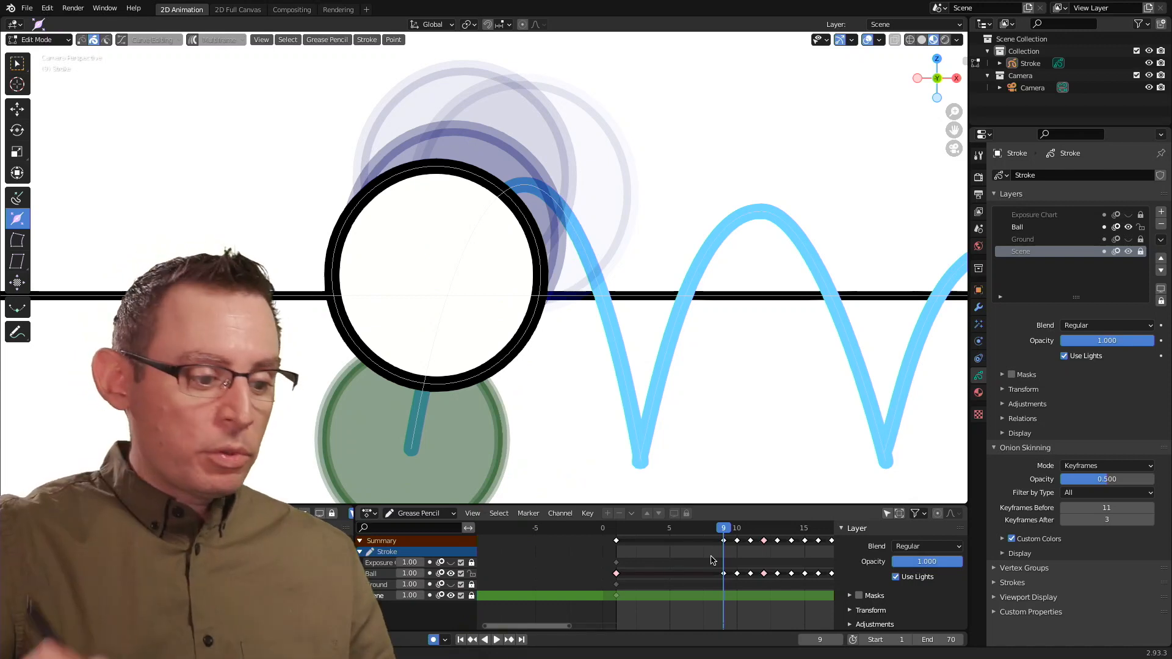
# Step: Select the Ball layer's keyframes from frame 9 to 16 and enable Multiframe editing
pyautogui.moveTo(711, 561); pyautogui.dragTo(814, 591)
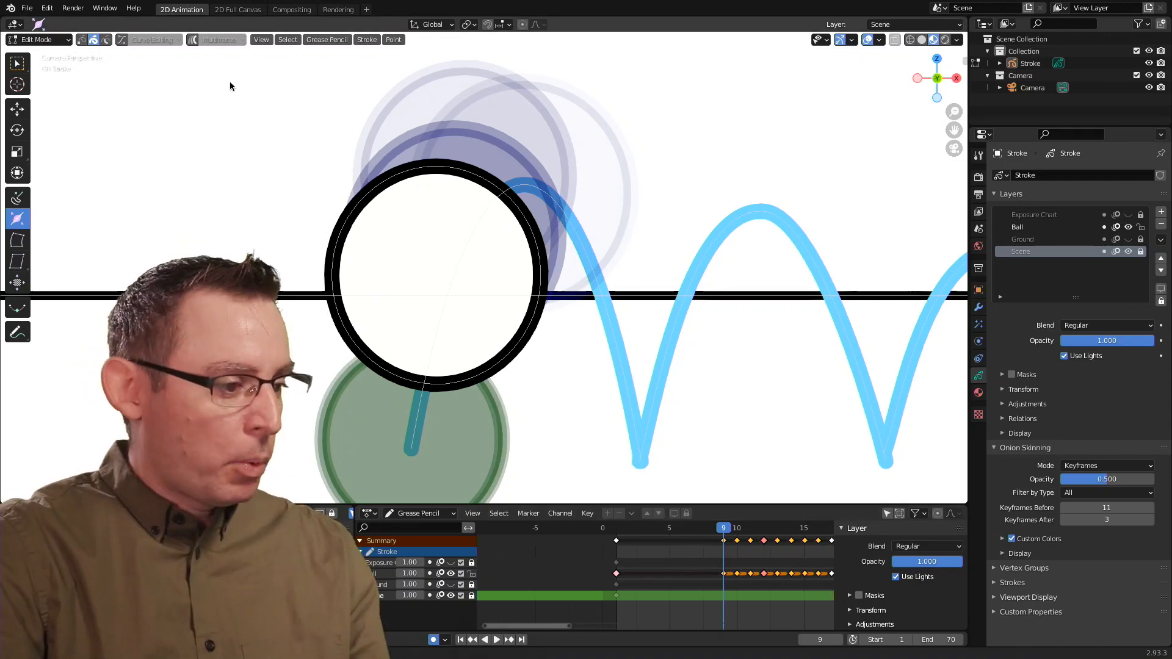
pyautogui.moveTo(194, 50); pyautogui.dragTo(197, 124)
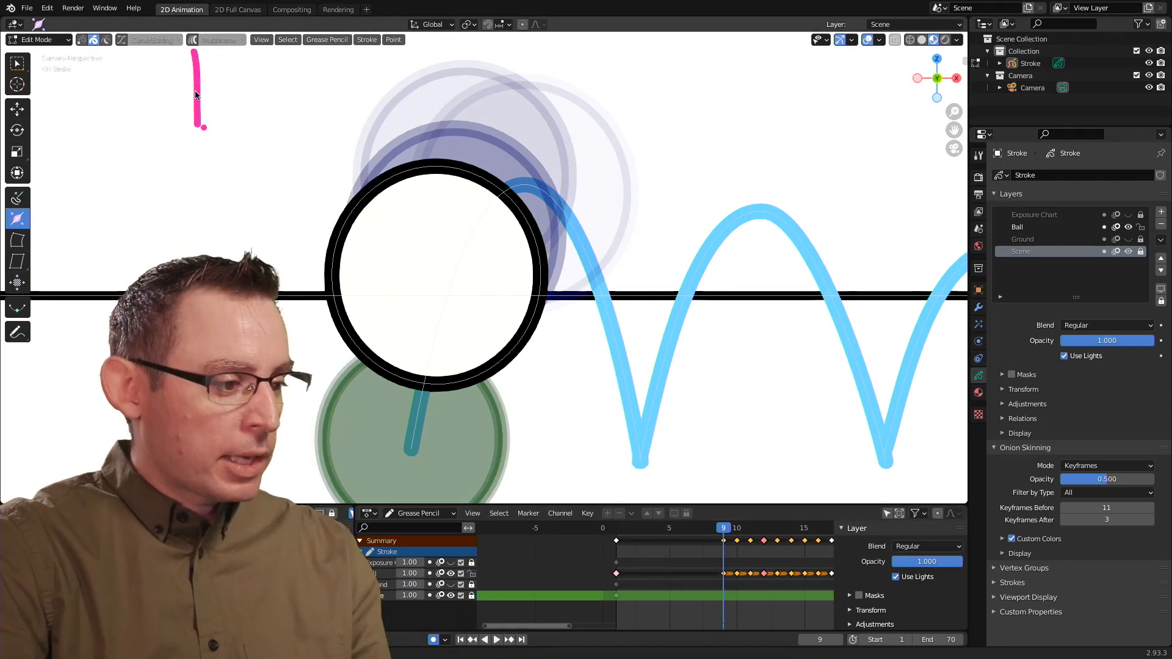
pyautogui.moveTo(194, 44)
pyautogui.mouseDown()
pyautogui.moveTo(199, 78)
pyautogui.moveTo(177, 77)
pyautogui.mouseUp()
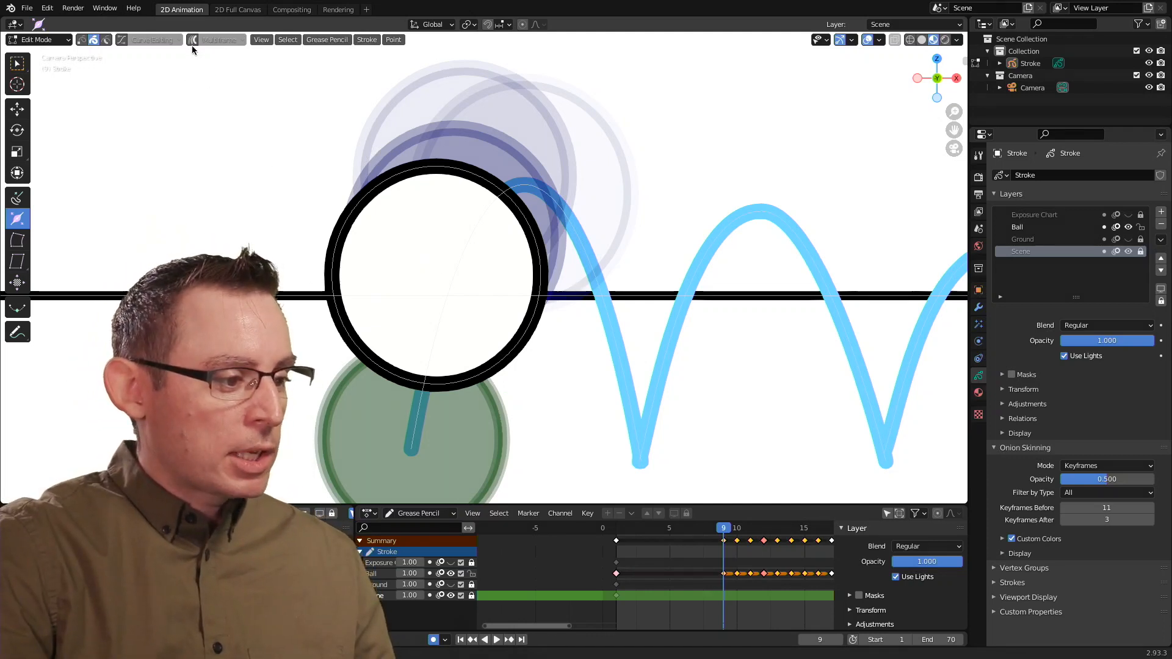
pyautogui.click(194, 40)
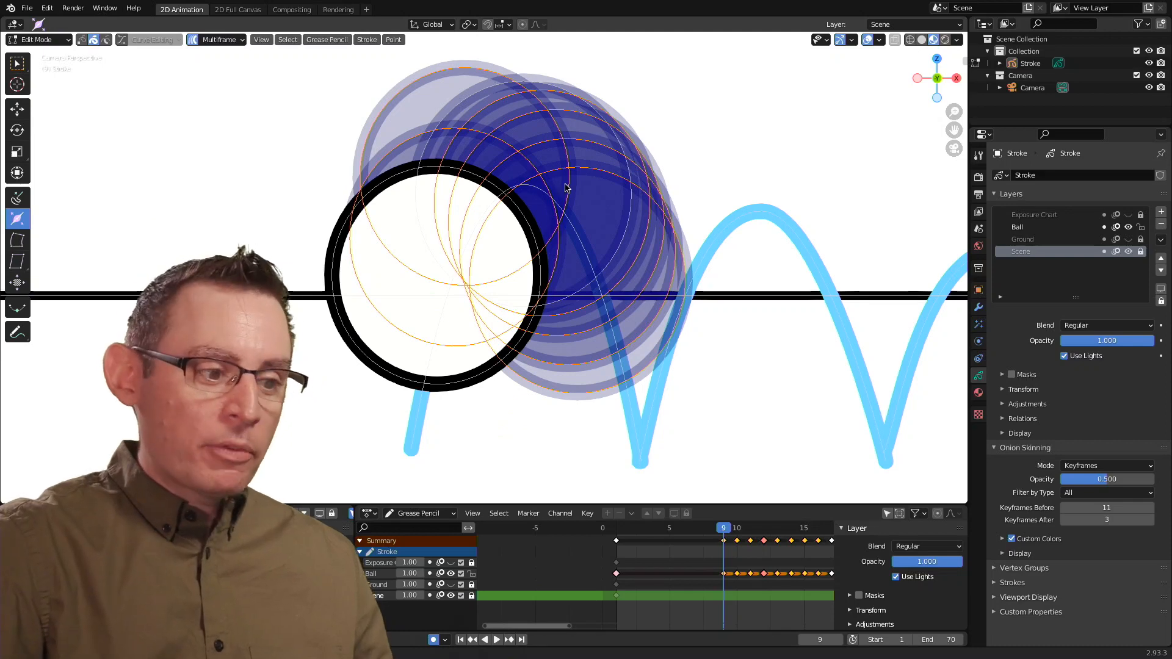
# Step: Deselect all strokes, select only the frame 11 ball drawing and move it down and slightly right toward its neighbours
pyautogui.click(688, 110)
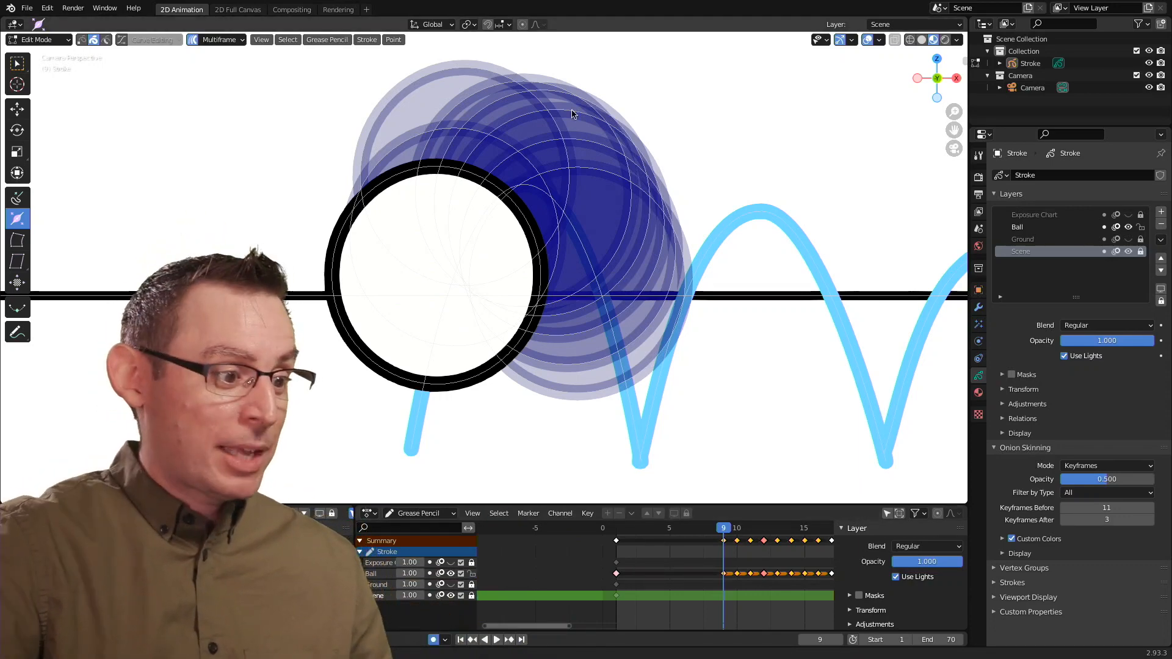
pyautogui.click(488, 70)
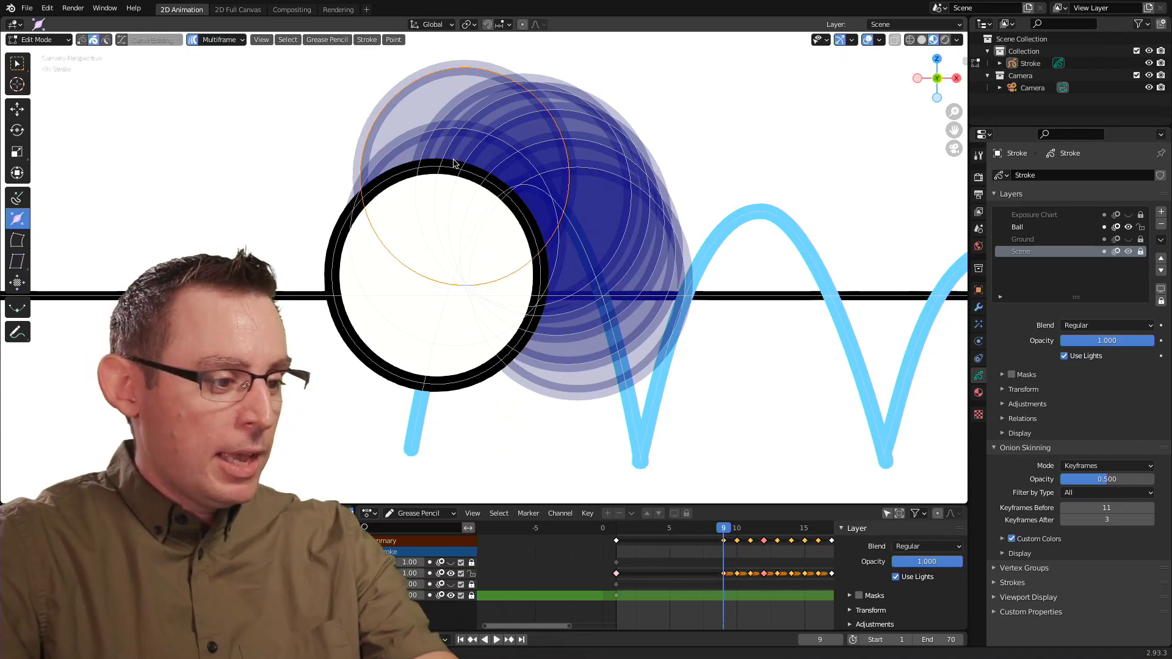
pyautogui.press('g')
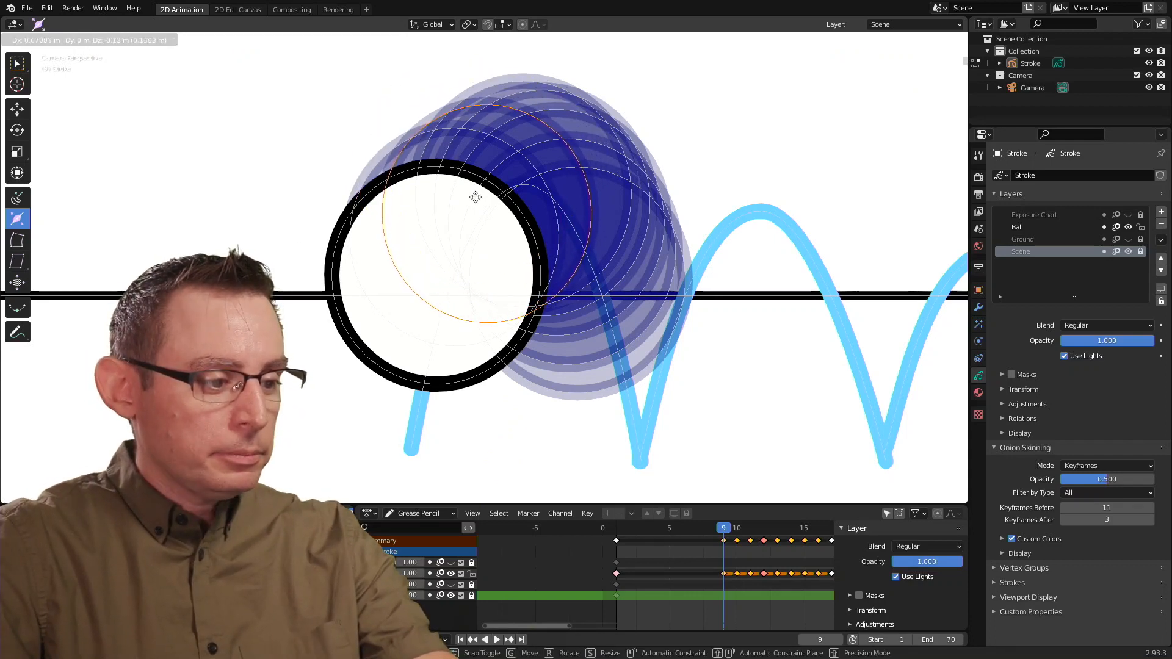
pyautogui.click(464, 204)
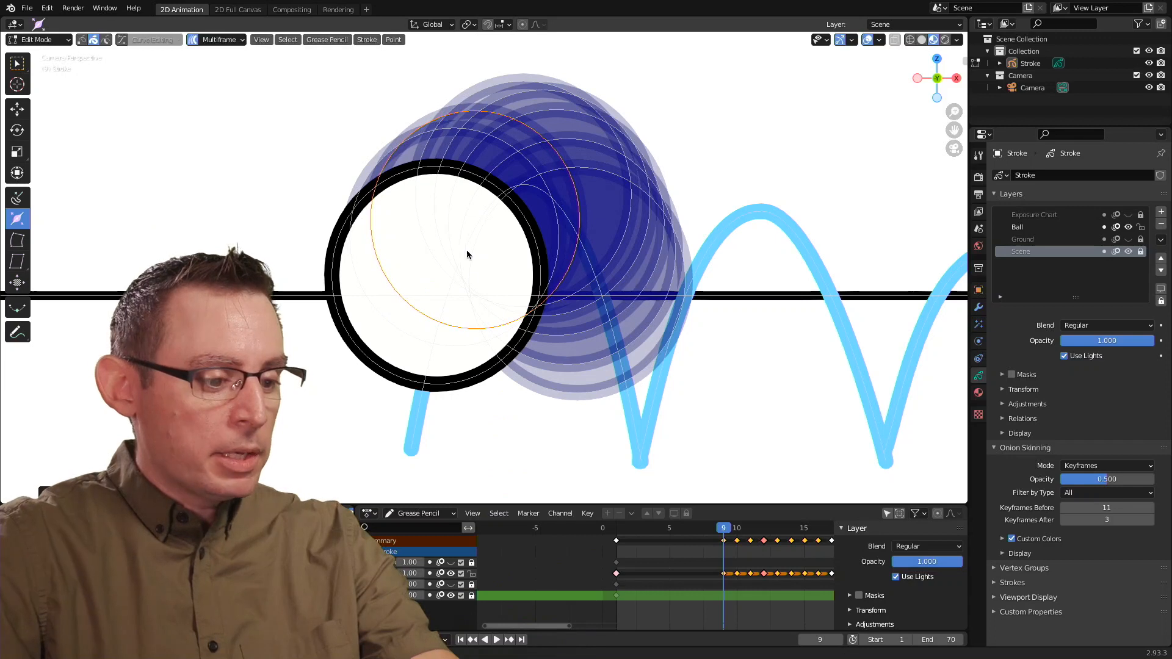
# Step: Turn off Multiframe, select only the Ball layer's keyframes from frame 9 to 13, and turn Multiframe back on
pyautogui.click(219, 38)
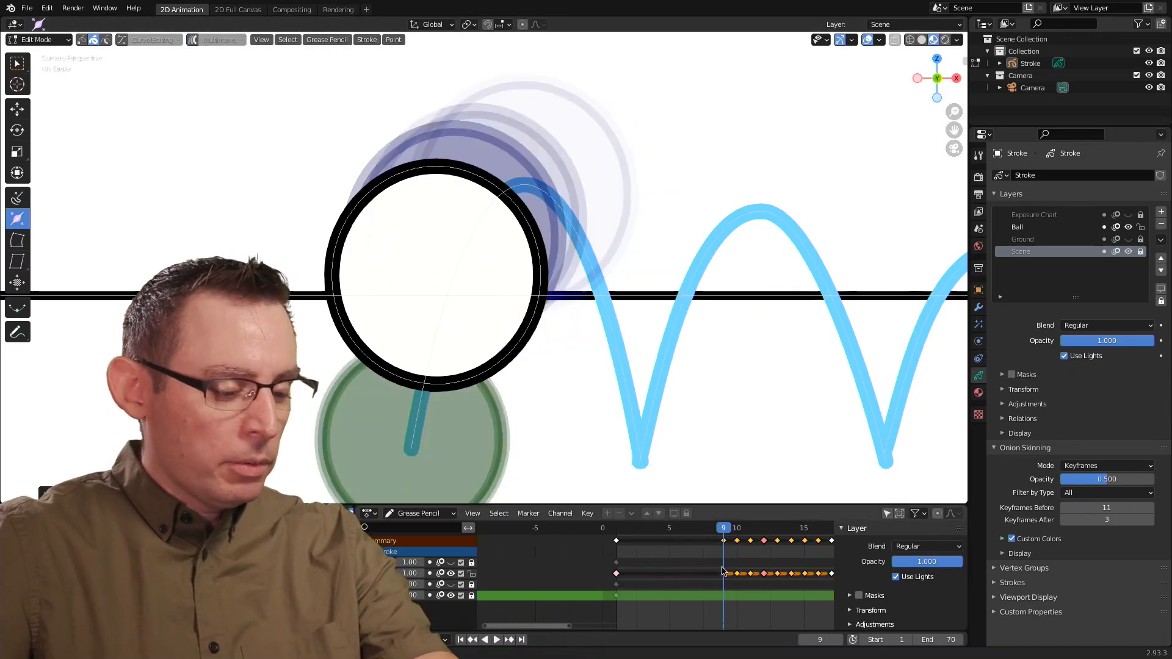
pyautogui.moveTo(696, 559); pyautogui.dragTo(780, 581)
pyautogui.moveTo(694, 559); pyautogui.dragTo(786, 585)
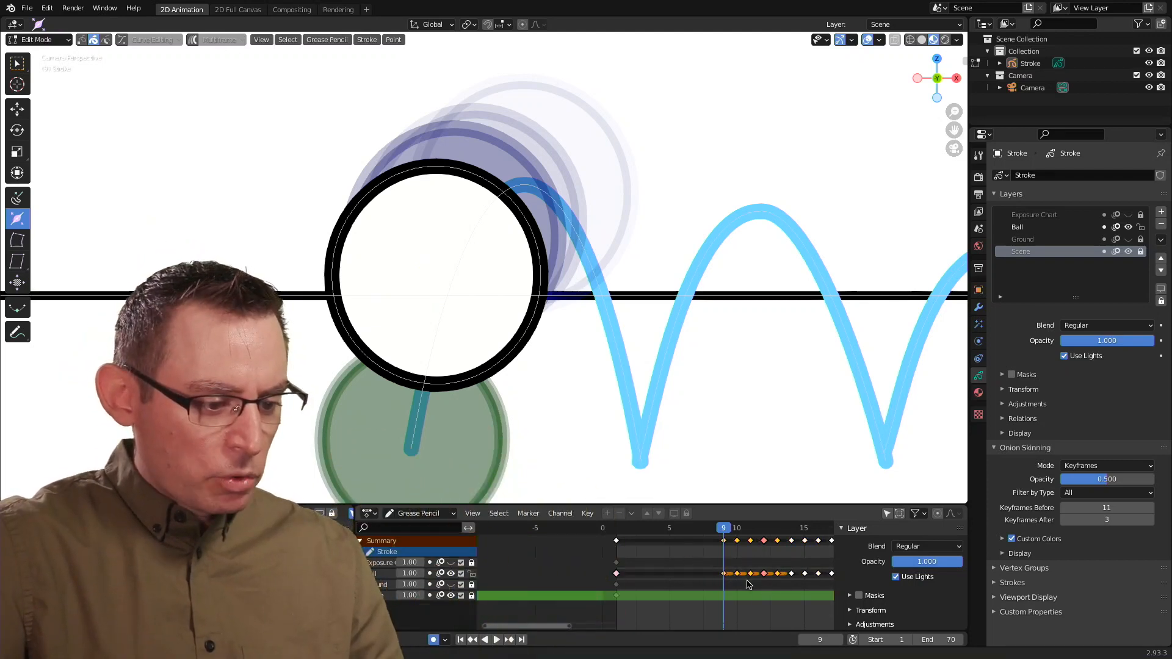
pyautogui.click(193, 40)
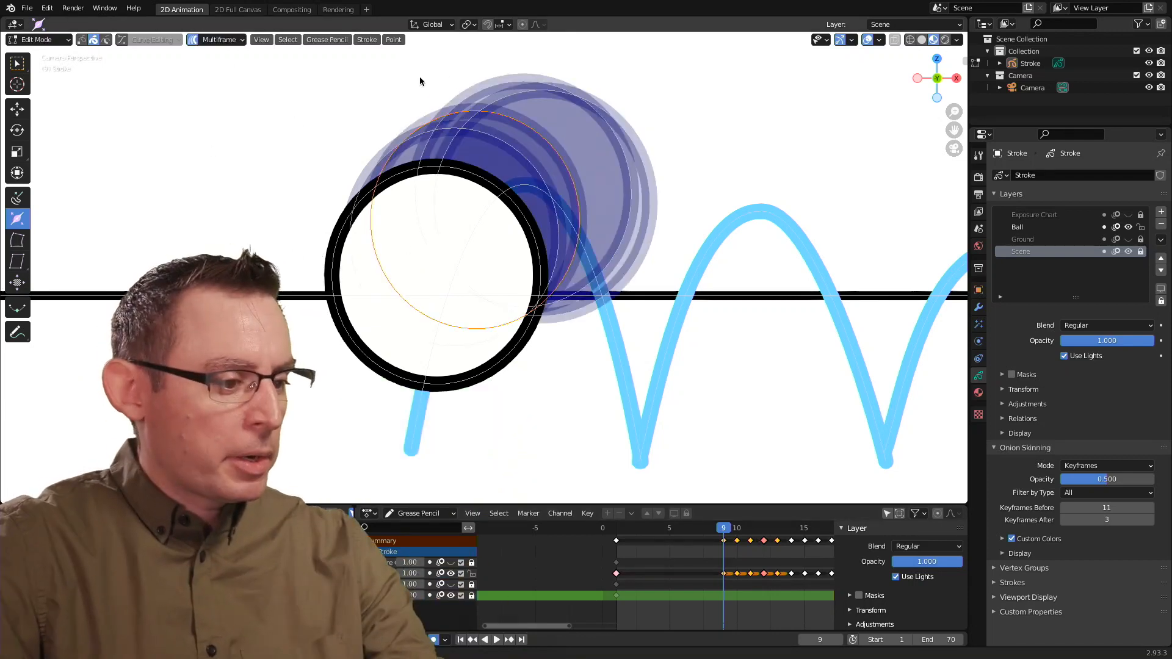
# Step: Nudge the ball drawings on frames 11, 10 and 9 up and right to even out their spacing, and play back the motion
pyautogui.hotkey('alt', 'a')
pyautogui.keyDown('shift'); pyautogui.moveTo(418, 148); pyautogui.dragTo(364, 186, button='middle'); pyautogui.keyUp('shift')
pyautogui.keyDown('ctrl'); pyautogui.moveTo(364, 186); pyautogui.dragTo(369, 180, button='middle'); pyautogui.keyUp('ctrl')
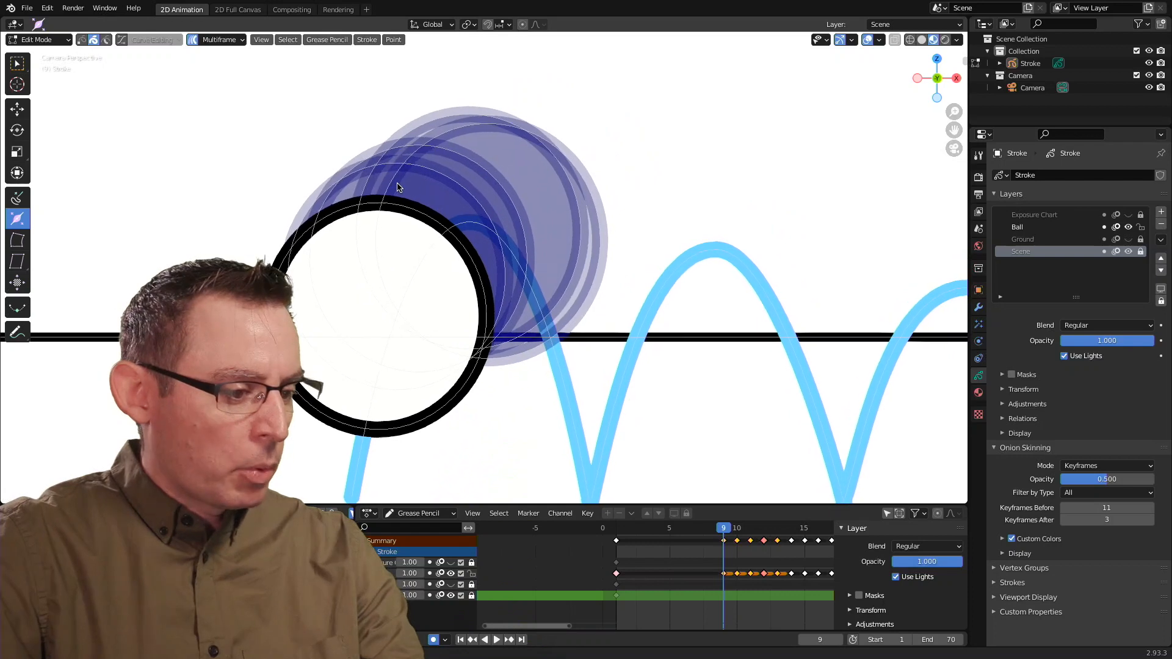
pyautogui.click(486, 174)
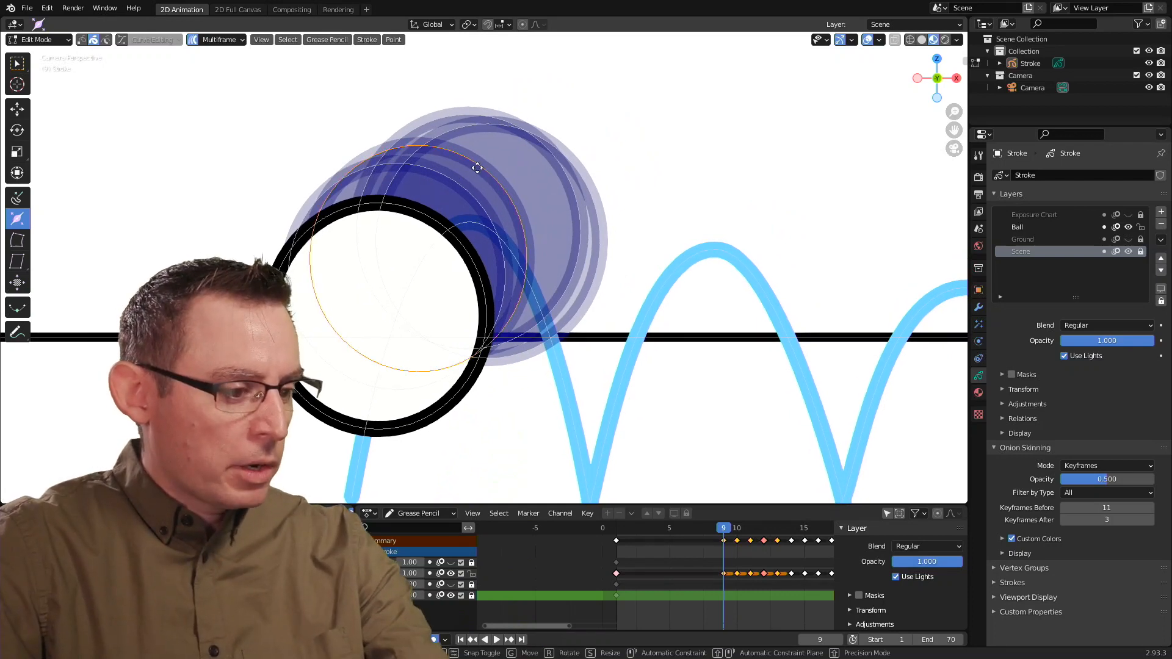
pyautogui.press('g')
pyautogui.click(505, 148)
pyautogui.press('g')
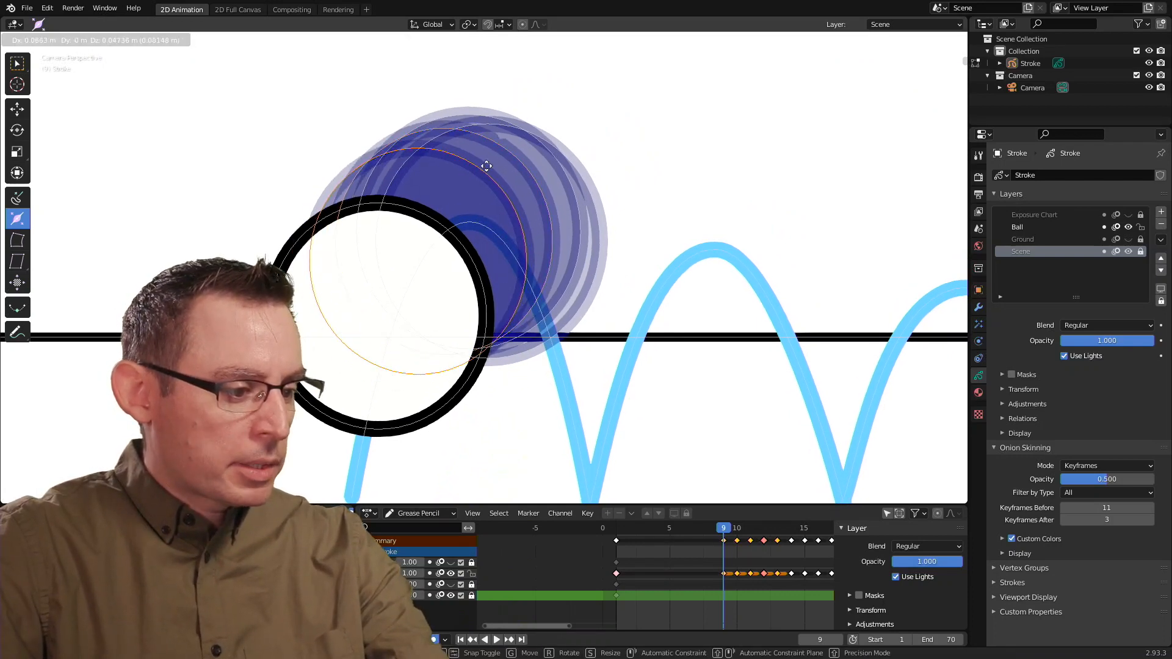
pyautogui.click(428, 233)
pyautogui.press('g')
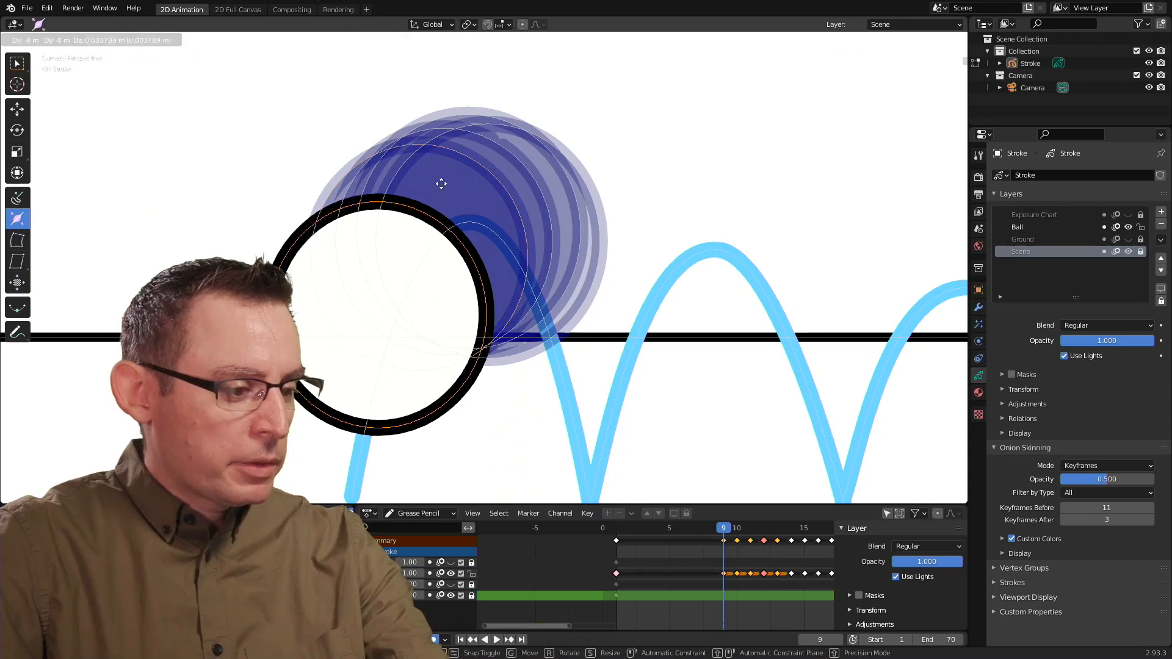
pyautogui.click(461, 180)
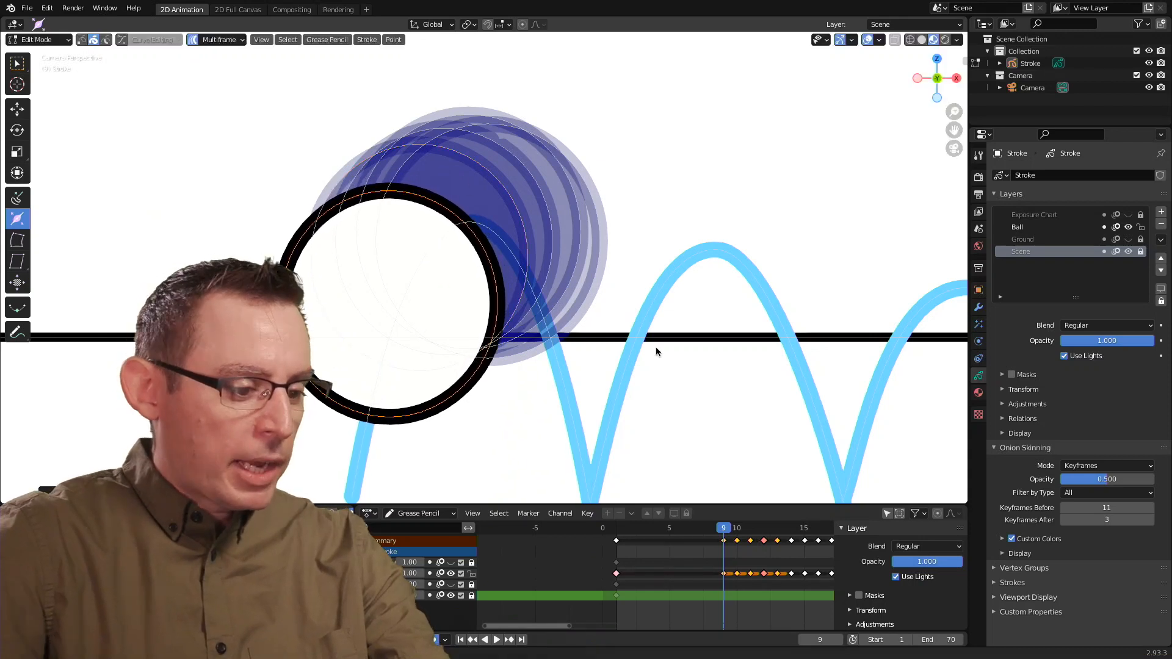
pyautogui.press('space')
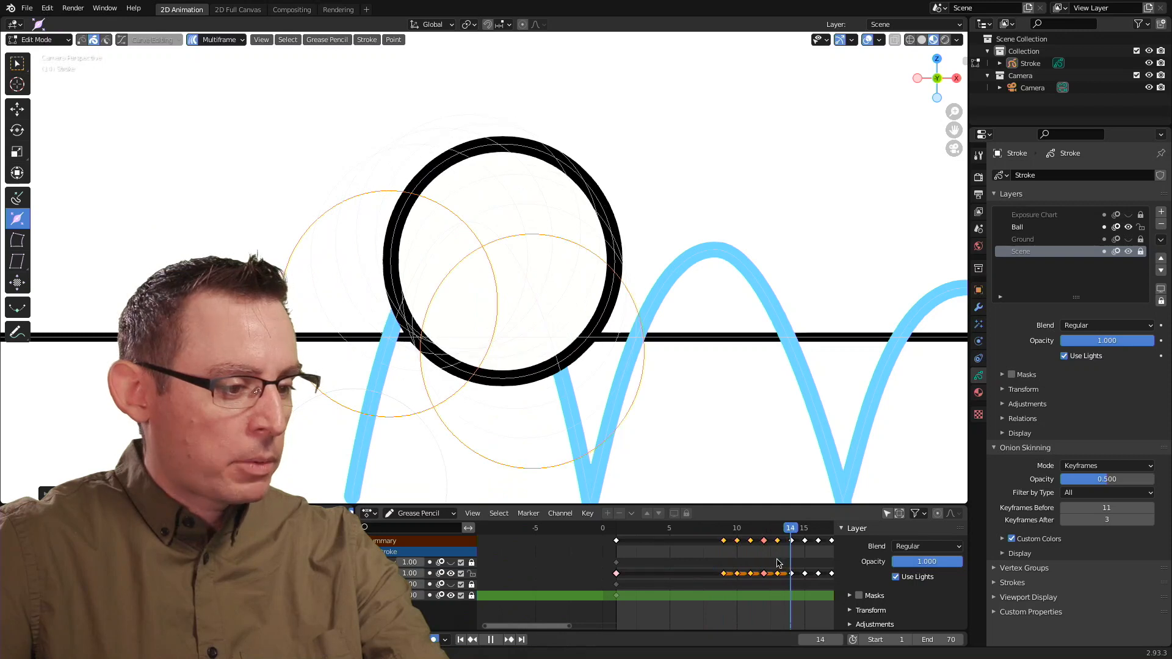
pyautogui.press('space')
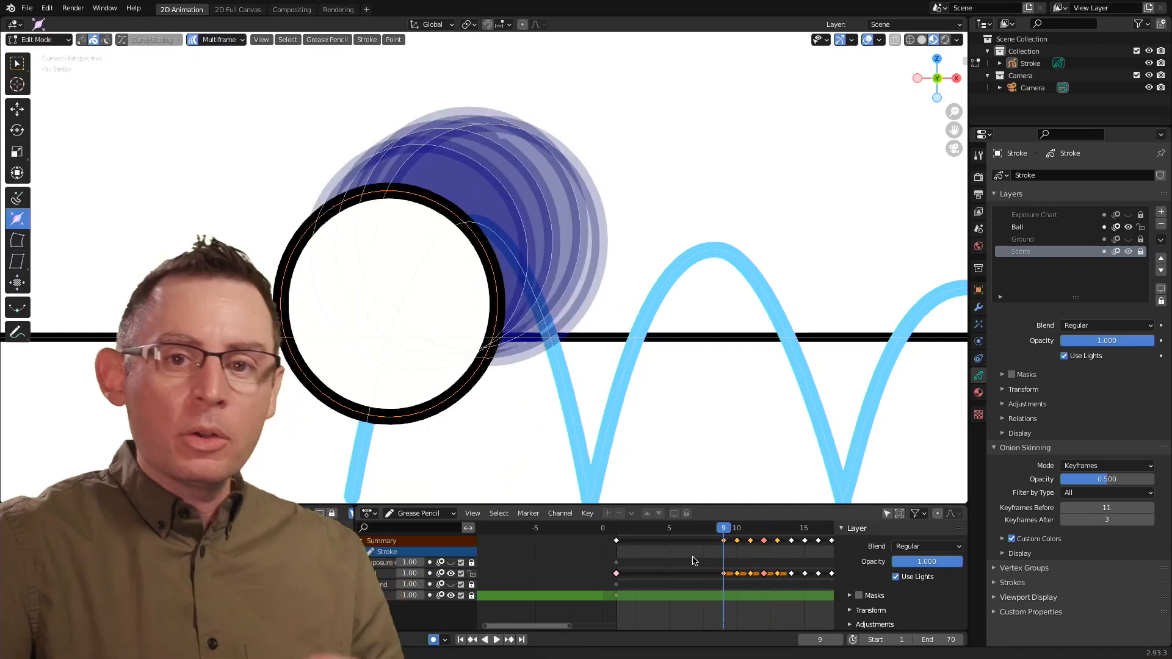